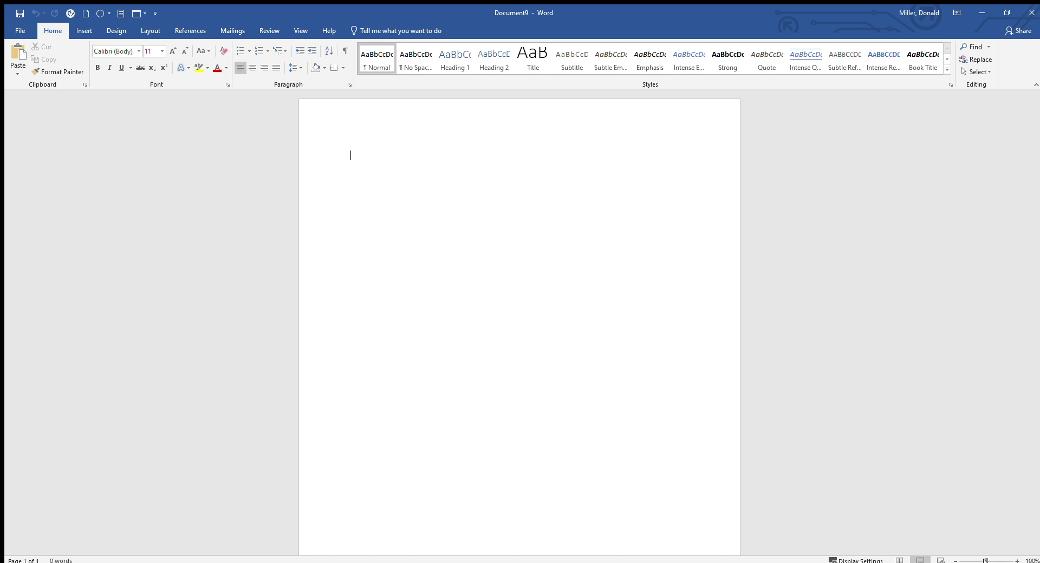
Step: Zoom in on the blank page, scroll to its top, and show the Insert commands
drag(985, 561, 992, 562)
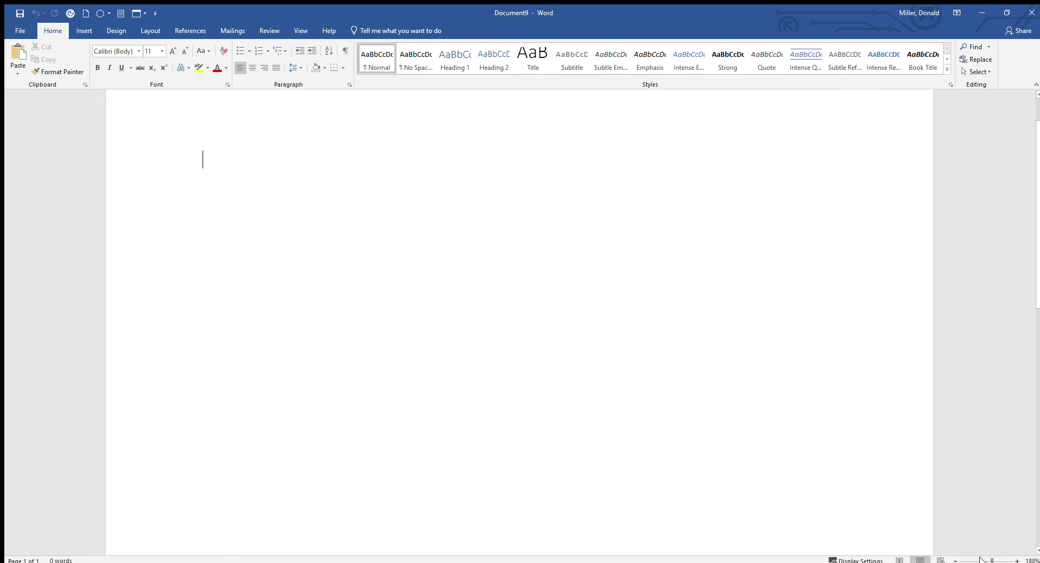
scroll(839, 410, up, 1)
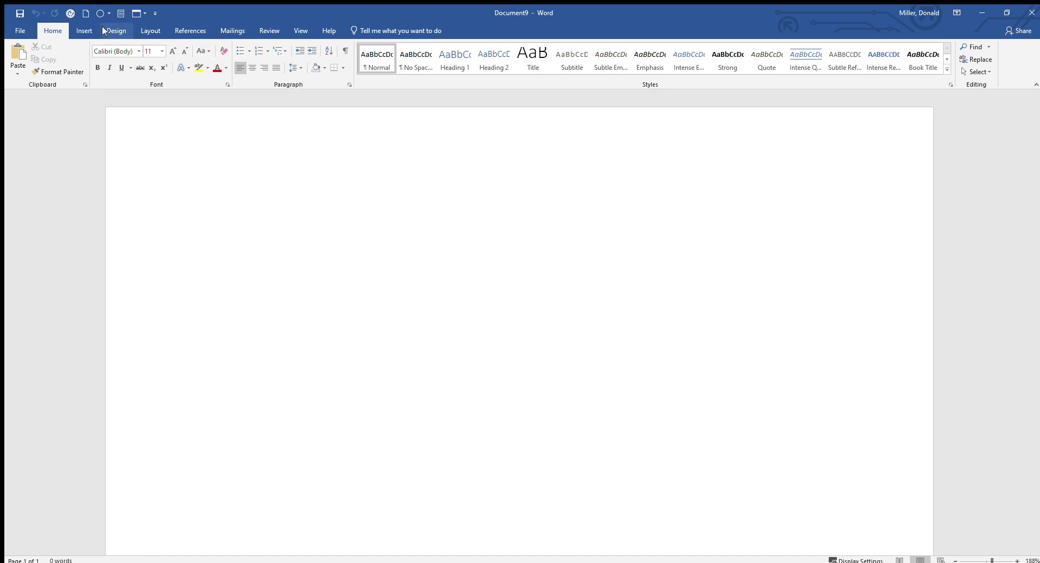
click(86, 31)
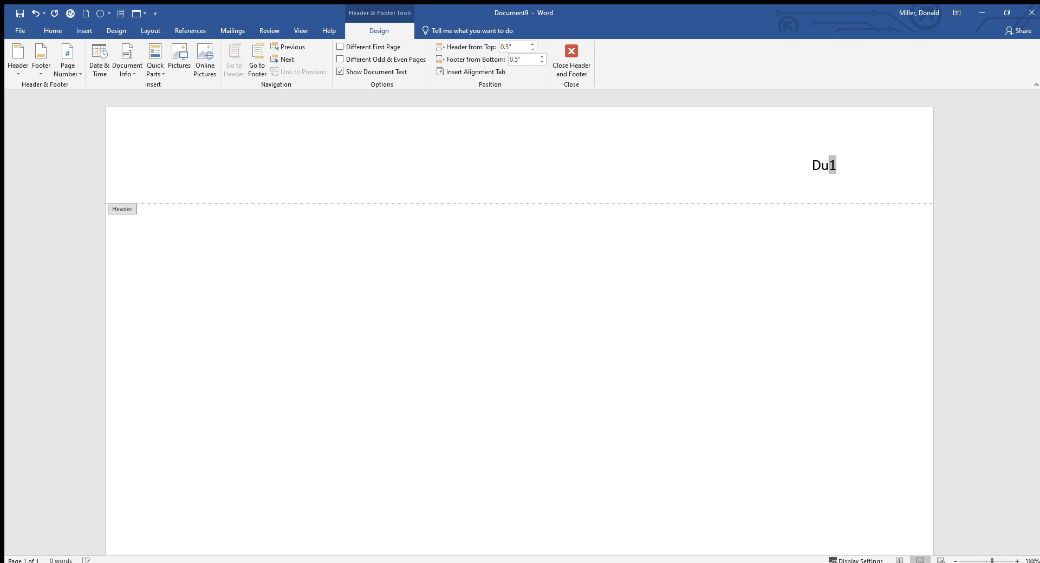
Step: Type the author's surname before the header page number and select the whole header text
text(rden)
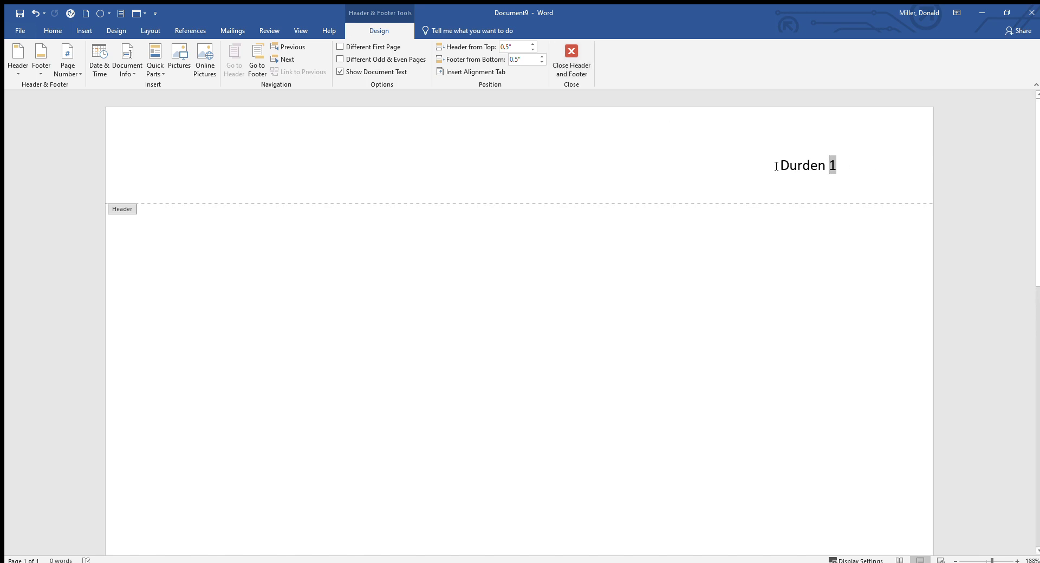
drag(775, 168, 841, 166)
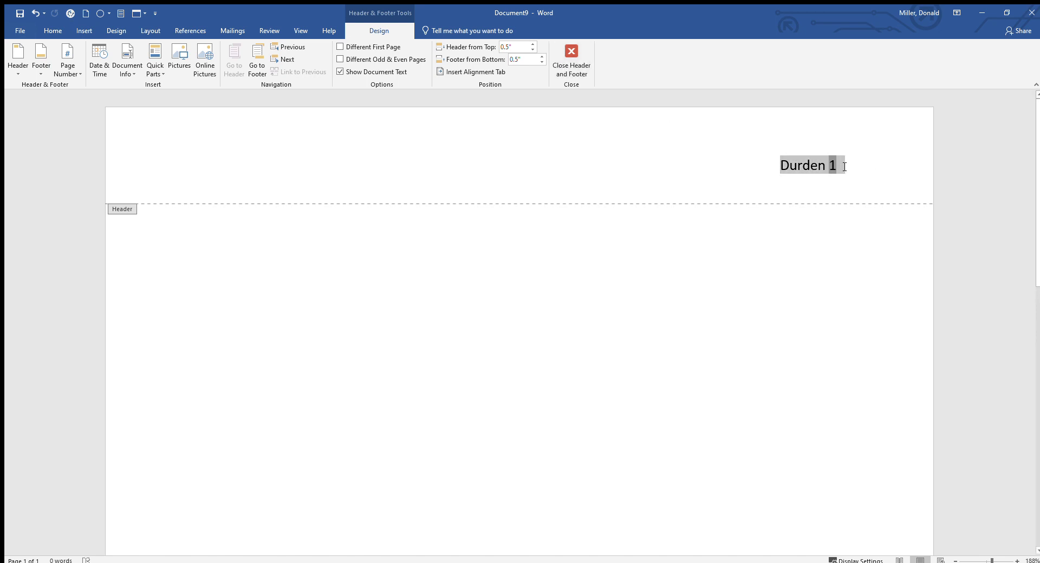
click(53, 31)
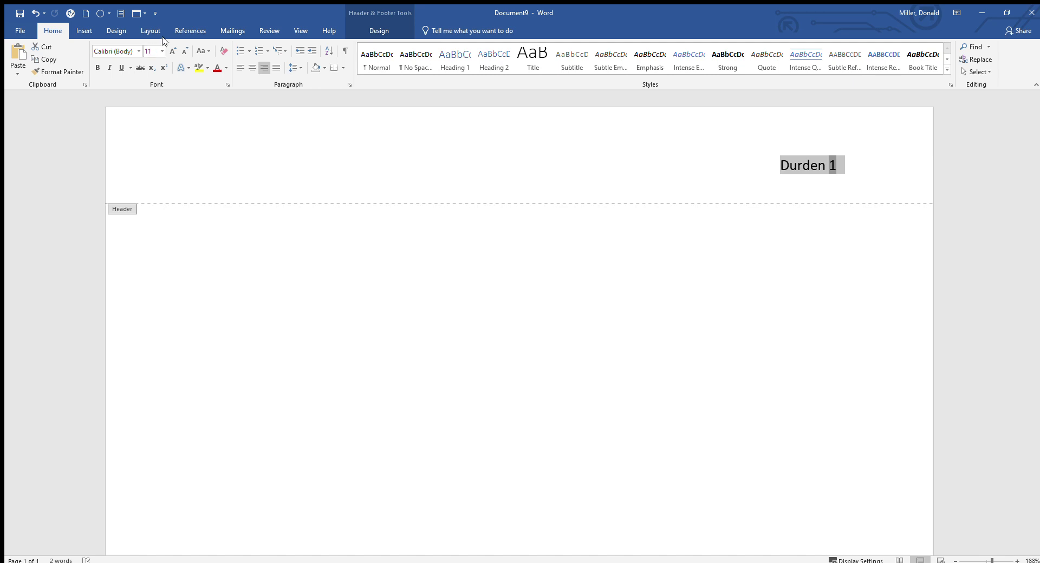
Step: Set the header's surname and page number to Times New Roman, size 12
click(137, 48)
double_click(124, 114)
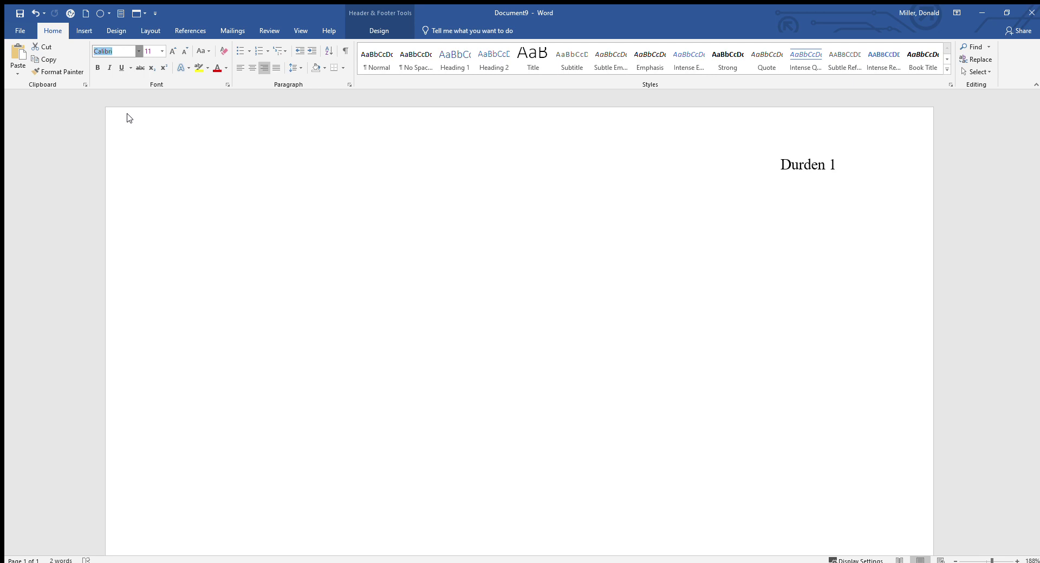
key(ctrl+z)
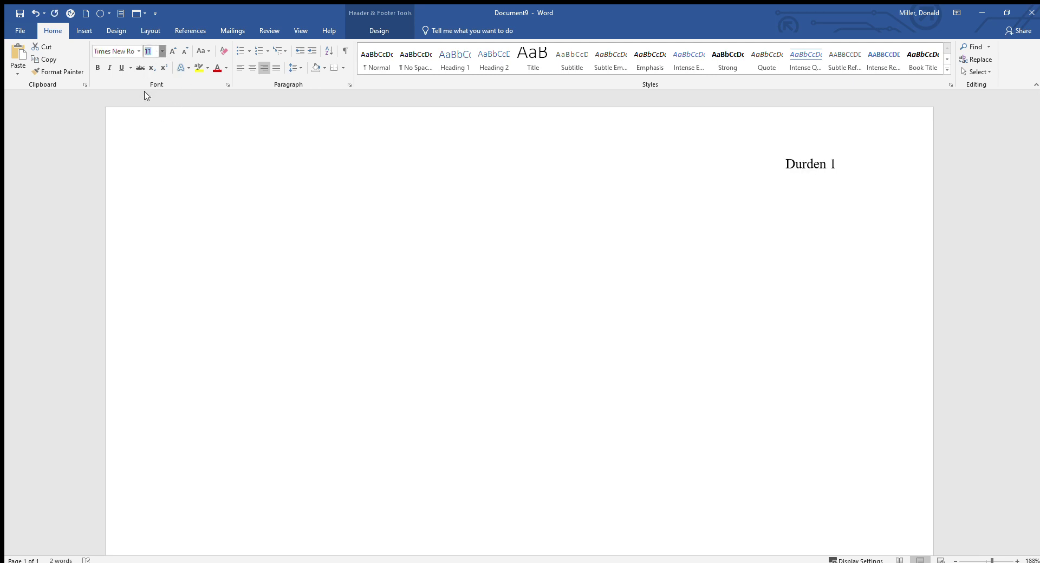
text(12)
key(Return)
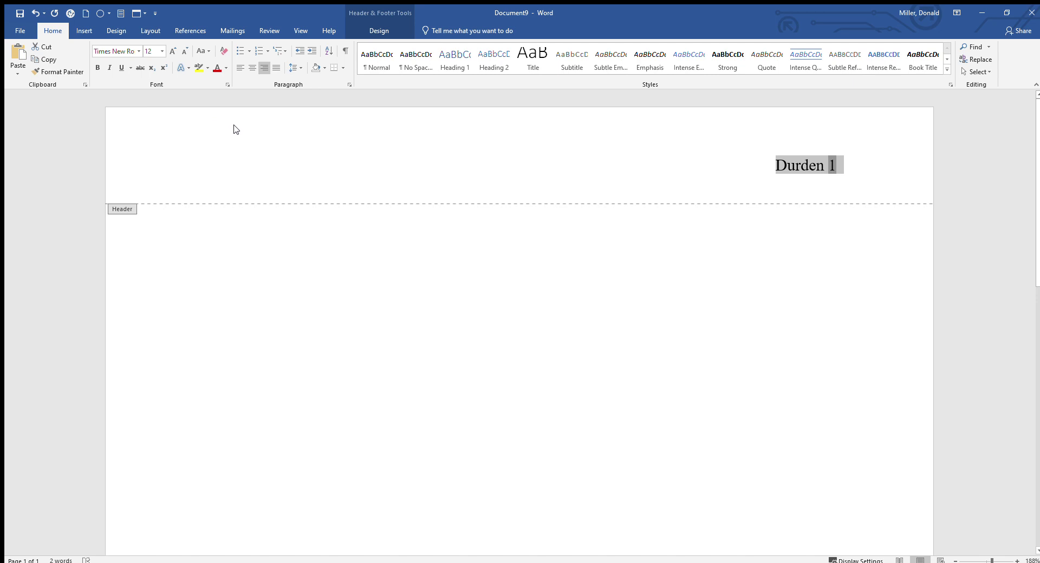
Step: Close the header and type the author's name and instructor's name in the body
click(376, 30)
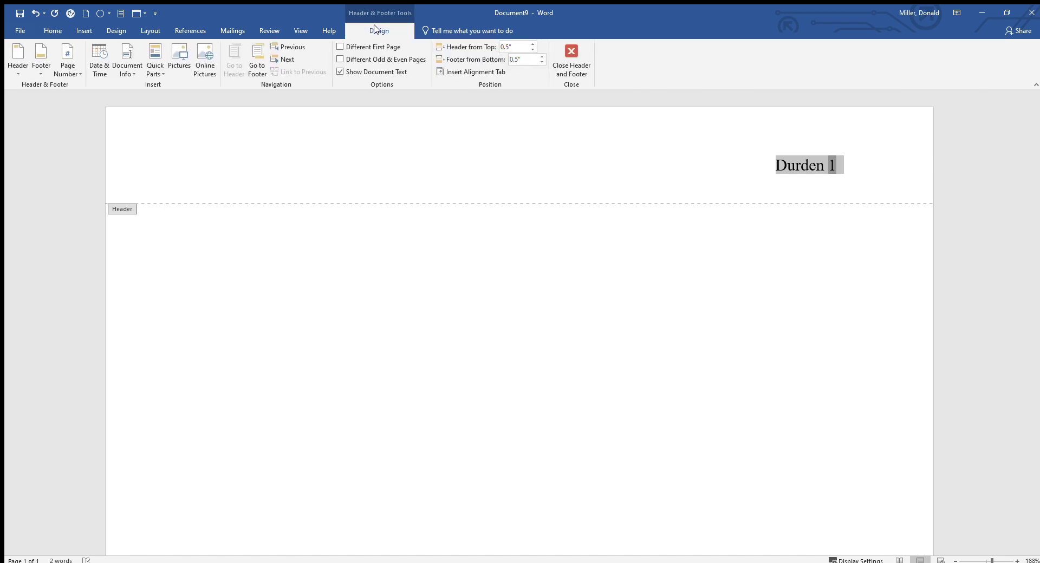
click(567, 64)
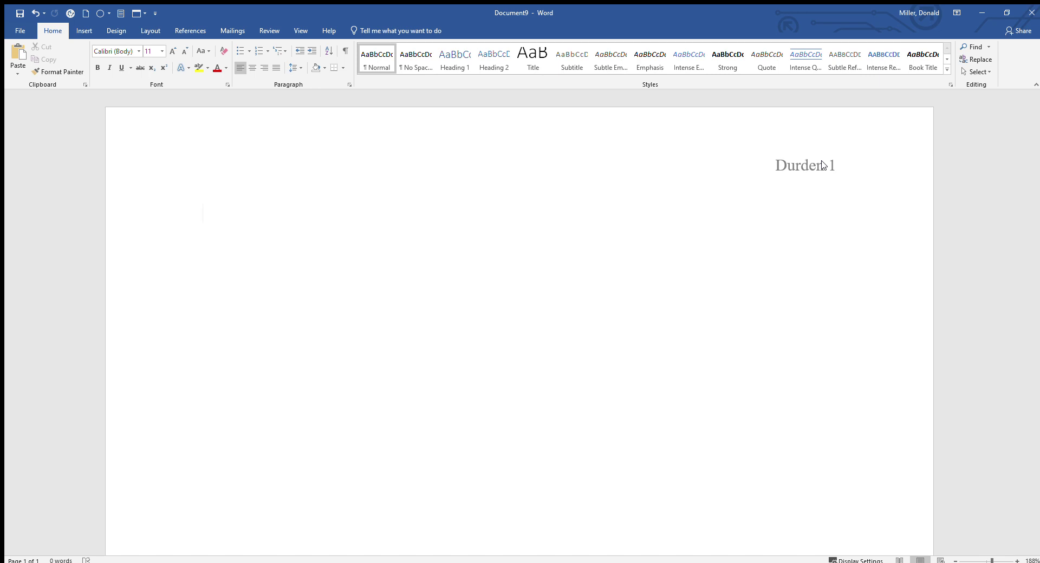
text(Tyler Durden )
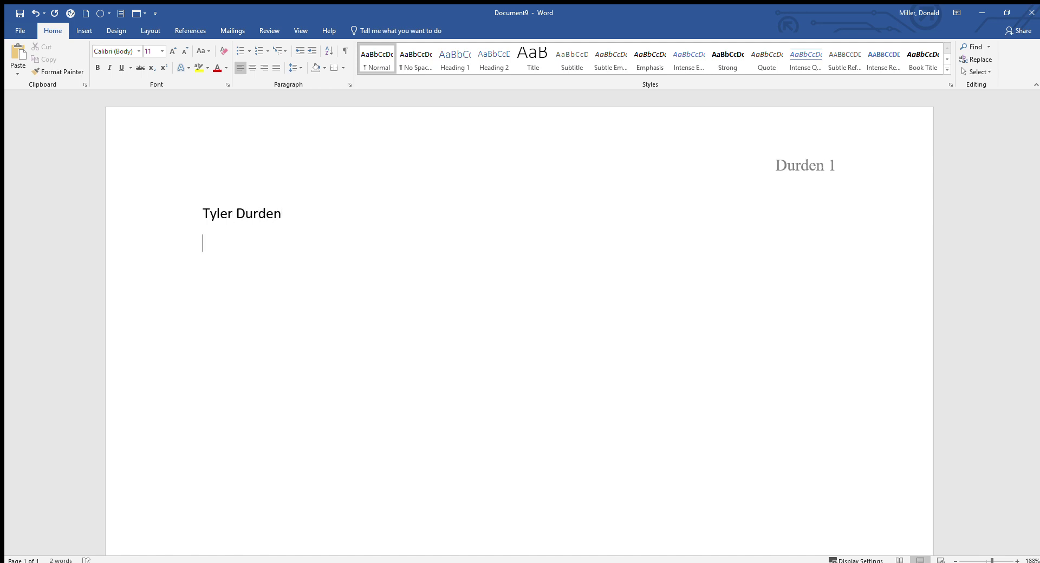
text(Mr. Miller)
Step: Add the 'ENGL 1101' and '14 February 2023' lines below the instructor's name
key(Return)
text(ENGL)
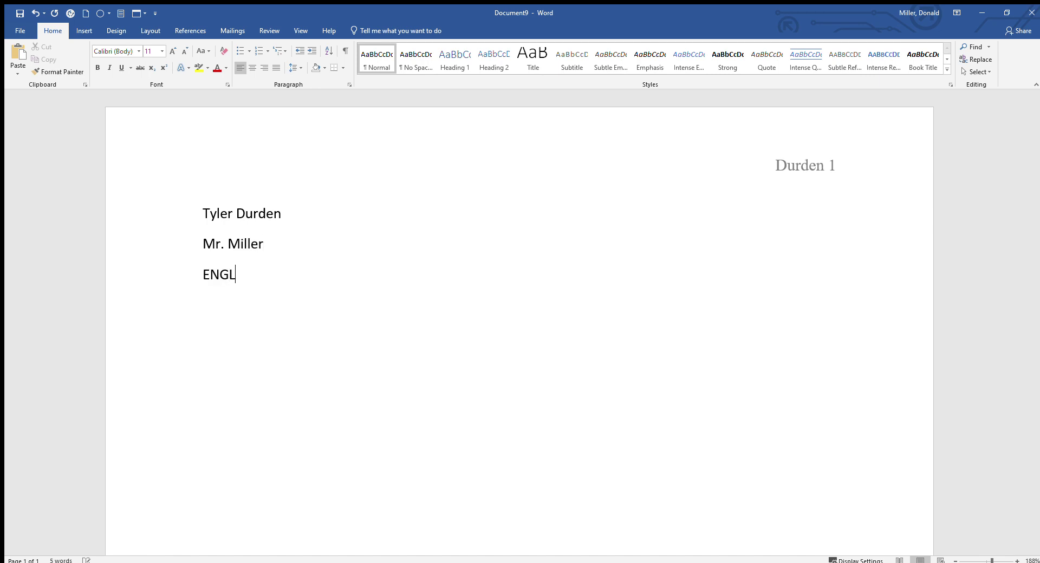
text( 1101)
text(14)
text( February)
text( 2023)
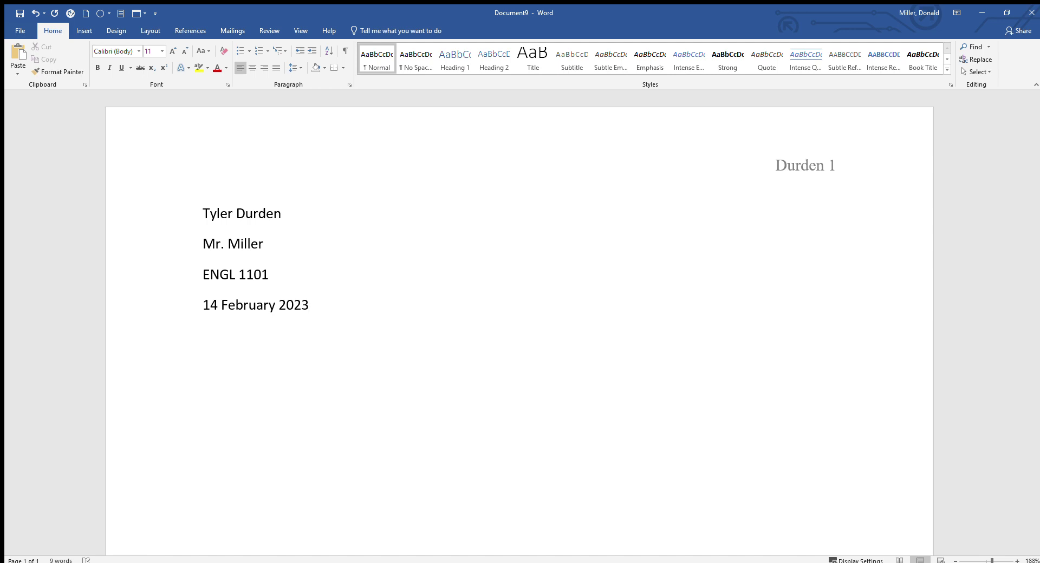
click(252, 216)
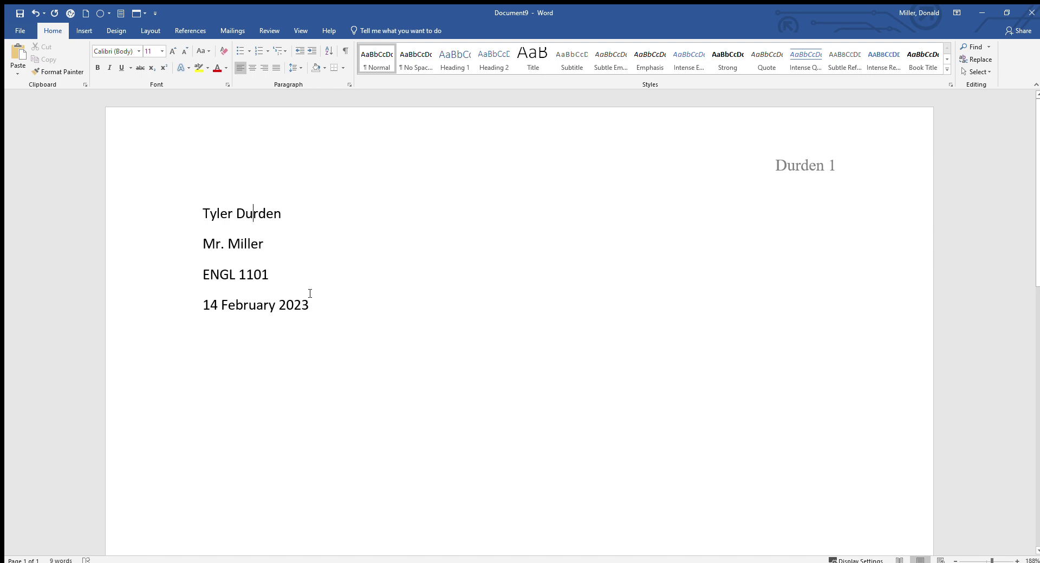
Step: Set the four heading lines to Times New Roman, size 12
click(84, 31)
click(49, 31)
drag(323, 304, 181, 215)
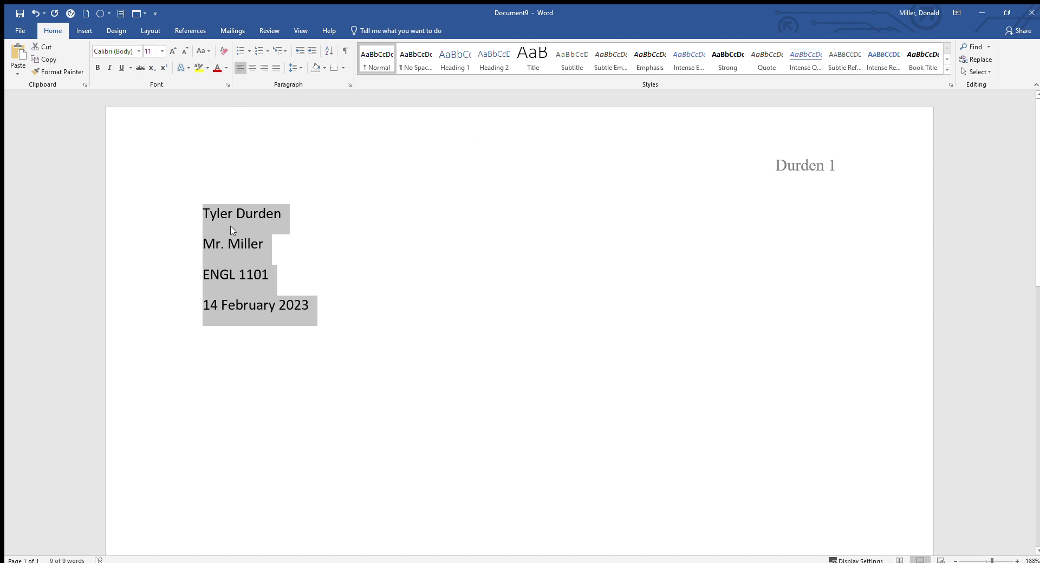
click(137, 51)
text(Times New Roman)
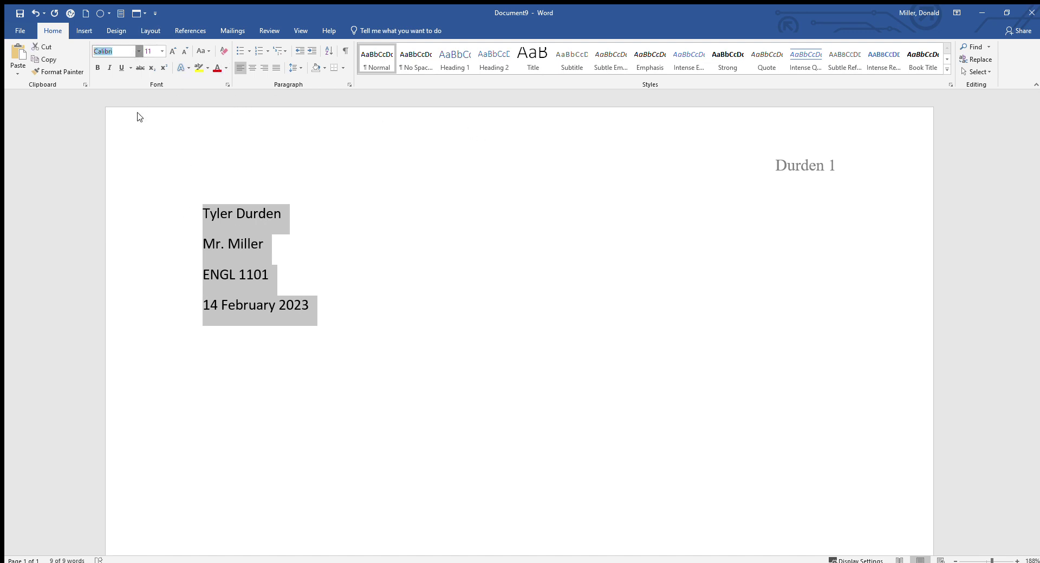
key(Return)
click(161, 47)
text(12)
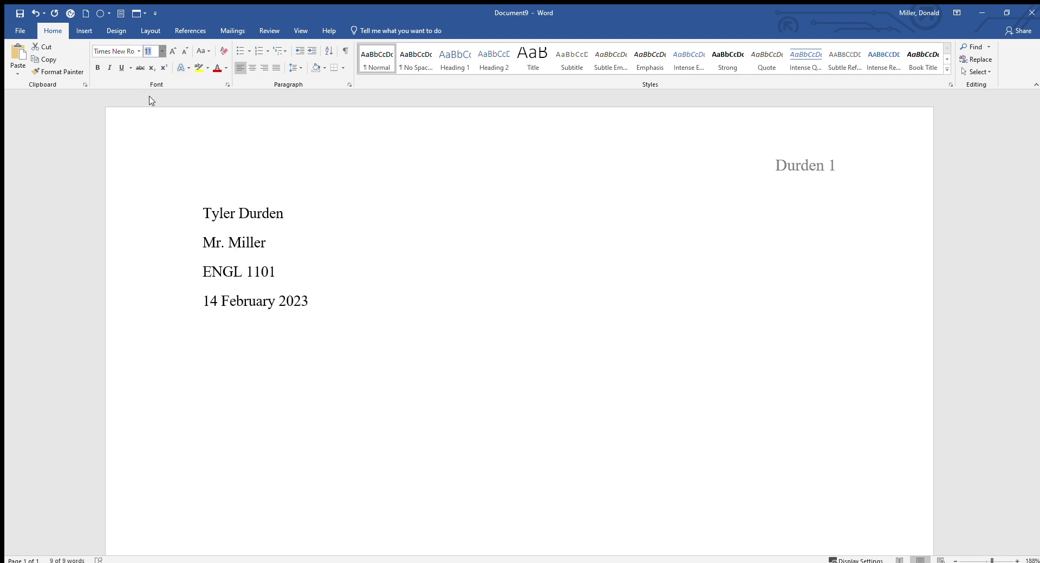
key(Return)
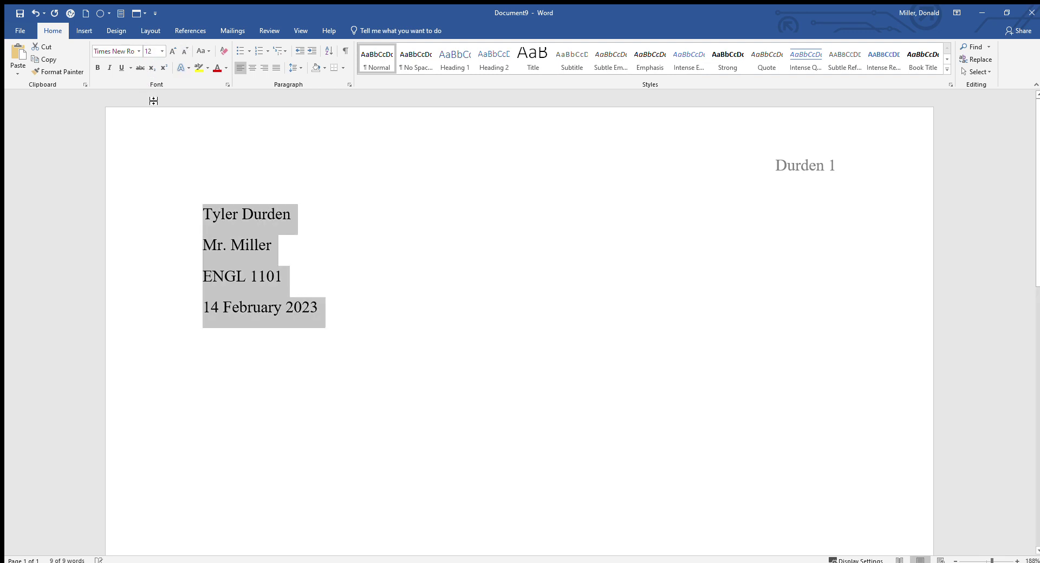
Step: Double-space the heading lines and start a new line after the date
click(293, 69)
click(306, 123)
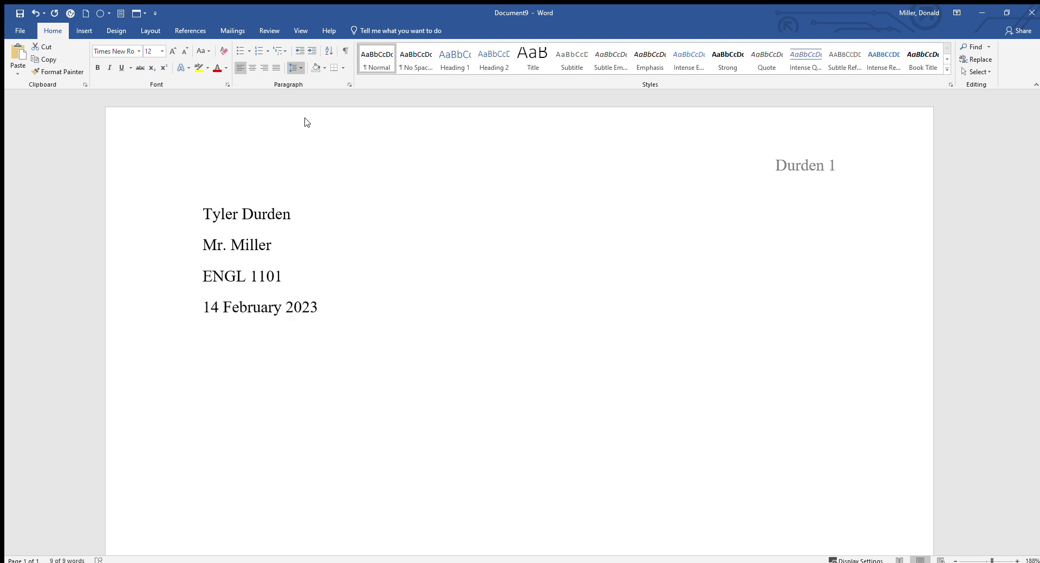
key(ctrl+a)
click(328, 355)
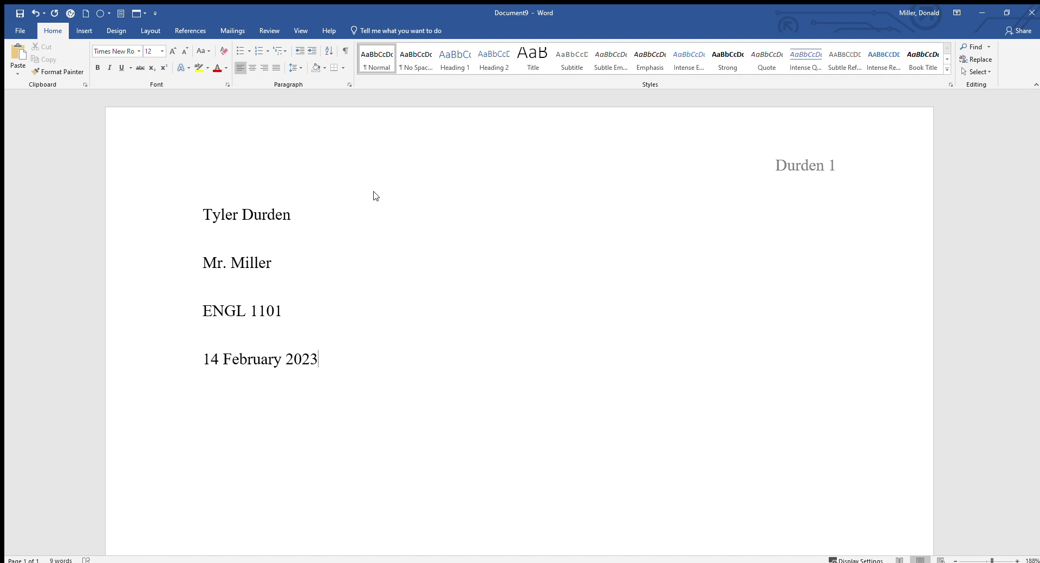
key(Return)
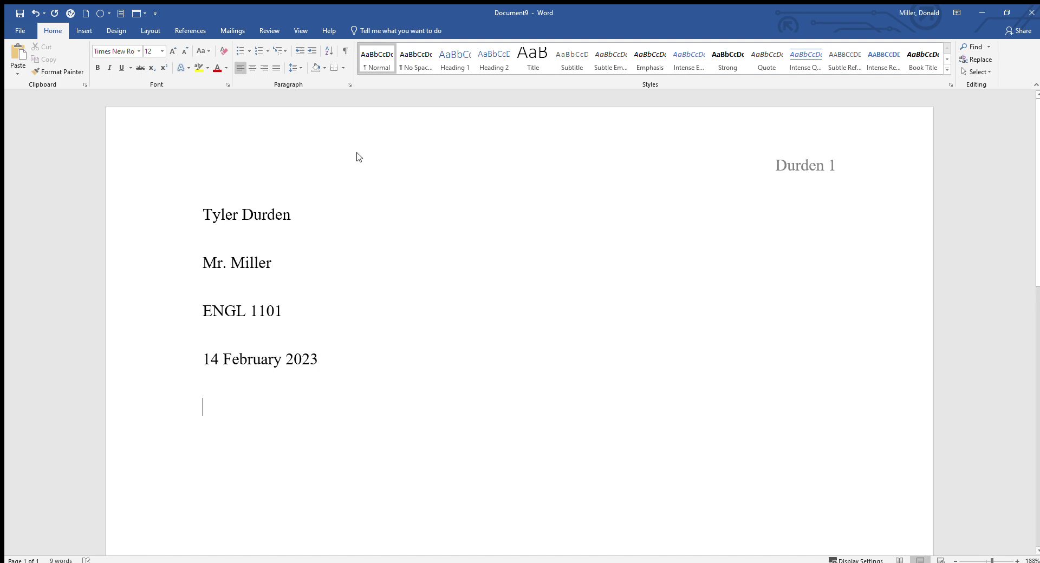
Step: Type the centered title 'Soap Throughout the Ages', correcting the 'Throuhgout' typo, then left-align the next line
click(252, 68)
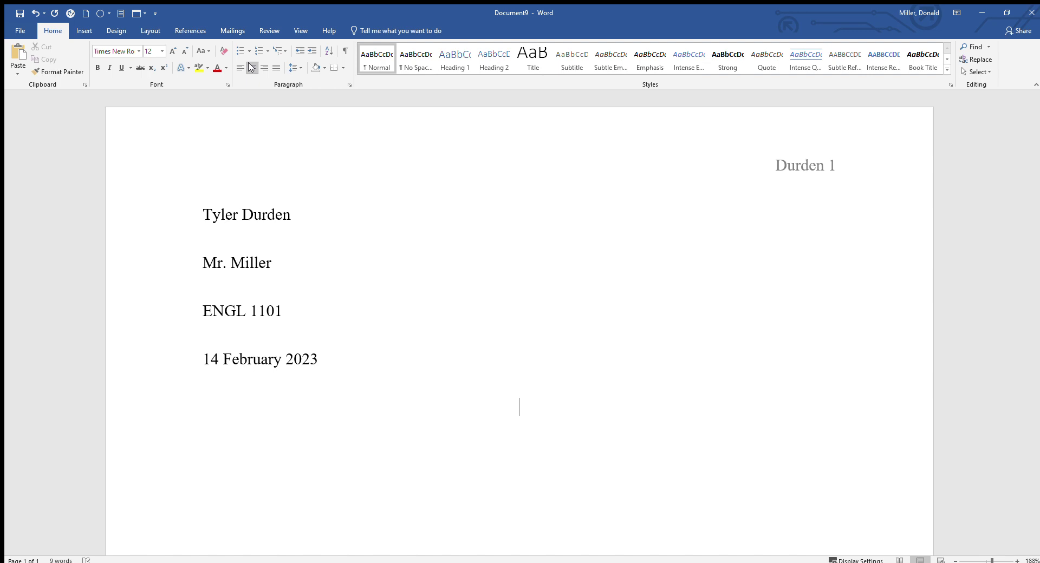
text(Soap Throuhgout)
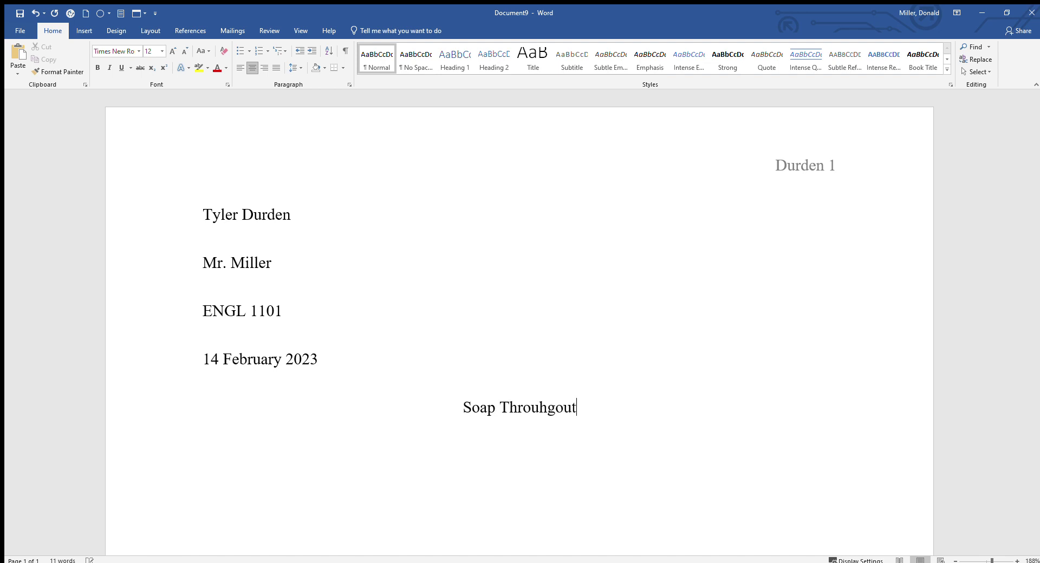
text( the Ages)
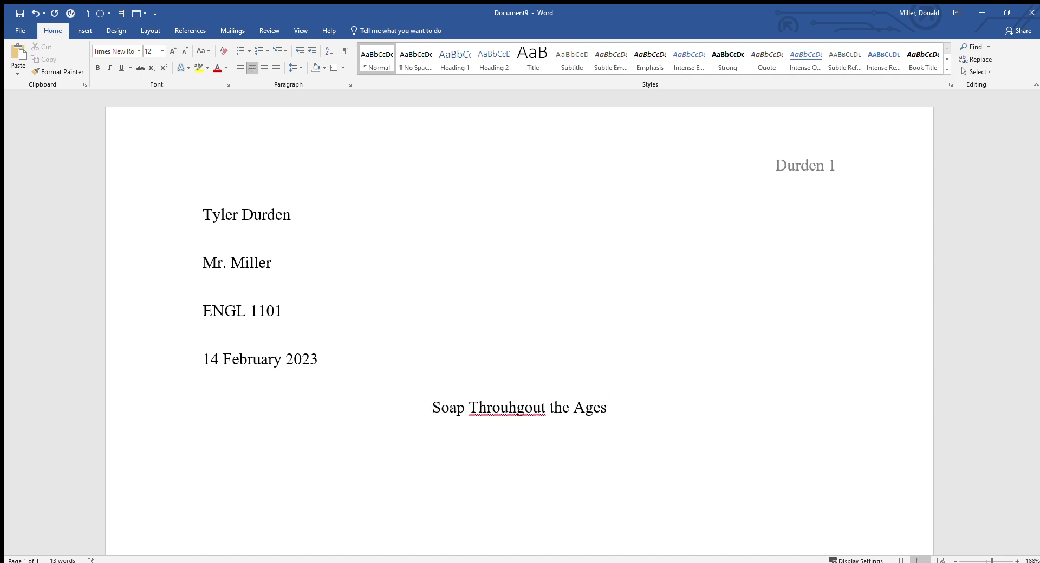
click(526, 407)
key(BackSpace)
key(BackSpace)
text(gh)
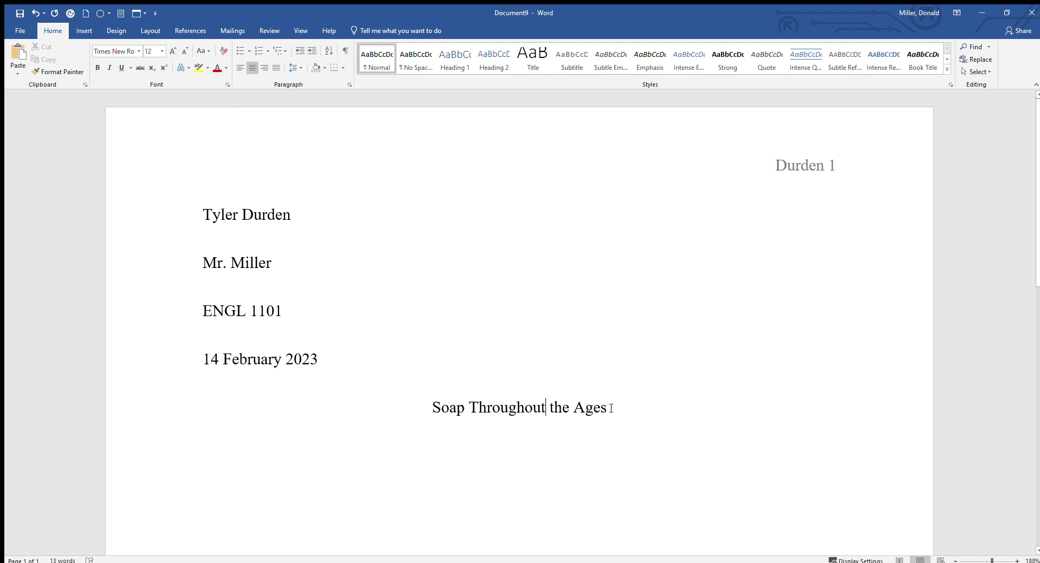
click(611, 408)
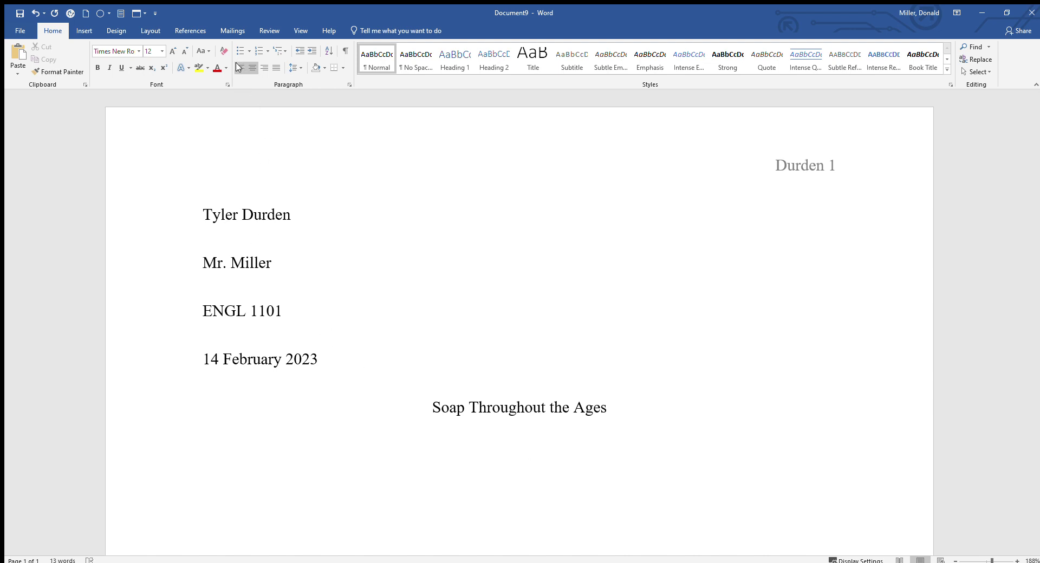
click(238, 66)
Step: Paste the first-line-indented Roman soap legend paragraph and start a new paragraph after it
key(Tab)
text(According to a Roman legend, ancient people found their clothes got cleaner if they washed them at a certain spot in the river. Why did this happen? Human sacrifices were once made on the hills above that river. After the bodies burned, rain water seeped through the wood ashes to create lye. The lye combined with the melted fat of the bodies, and a thick, white, soapy discharge crept into the water. I owe much of my livelihood to soap, and have often cited this story to others, but I wondered how accurate it was.)
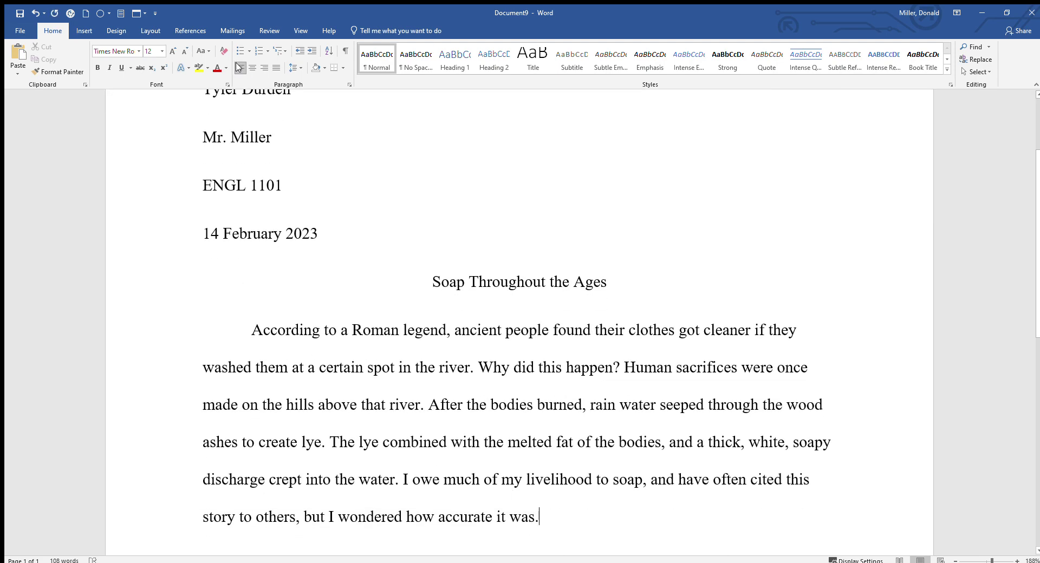
scroll(522, 415, down, 3)
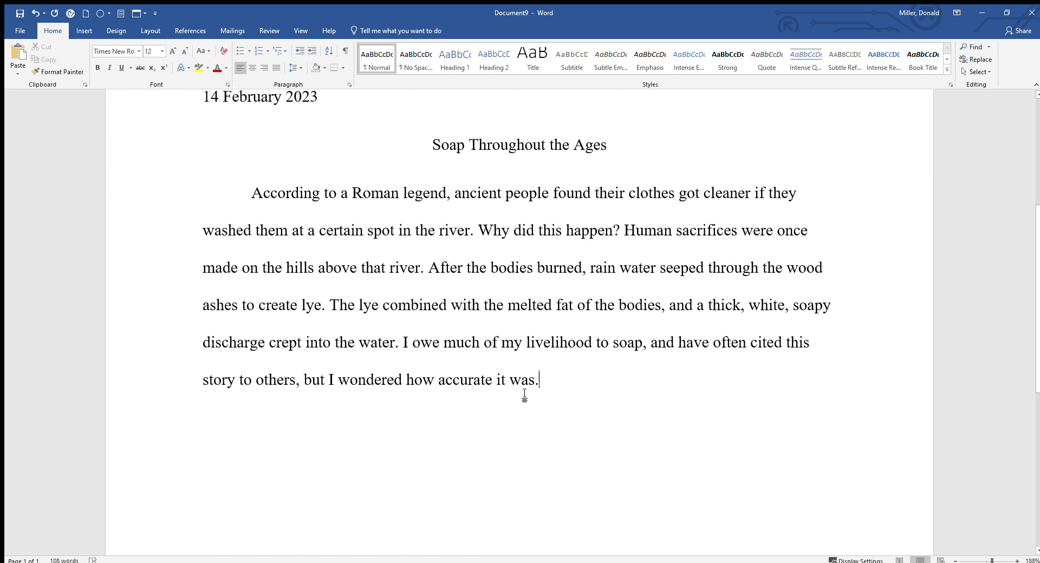
scroll(525, 395, down, 1)
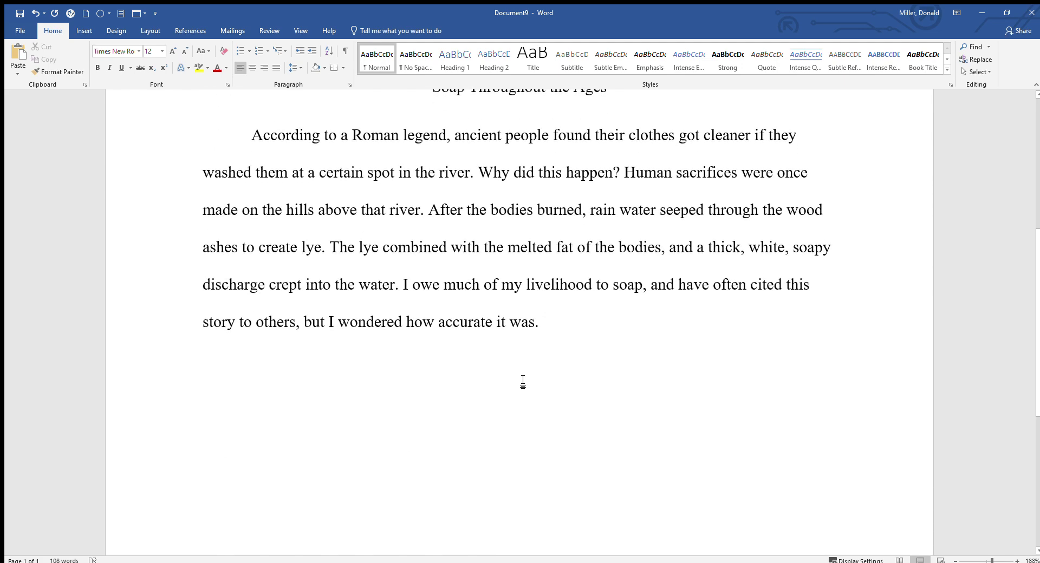
key(Return)
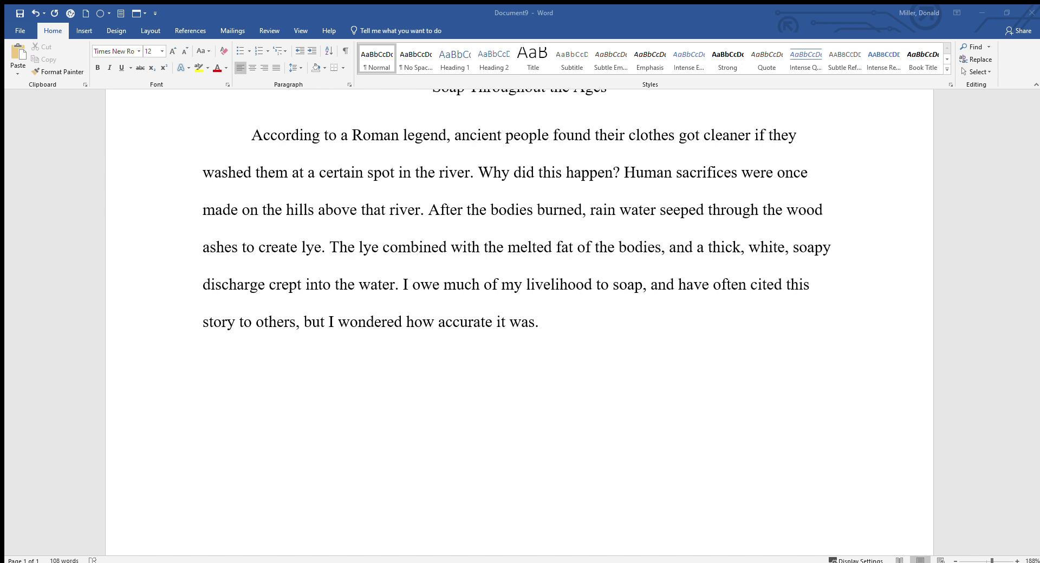
click(345, 360)
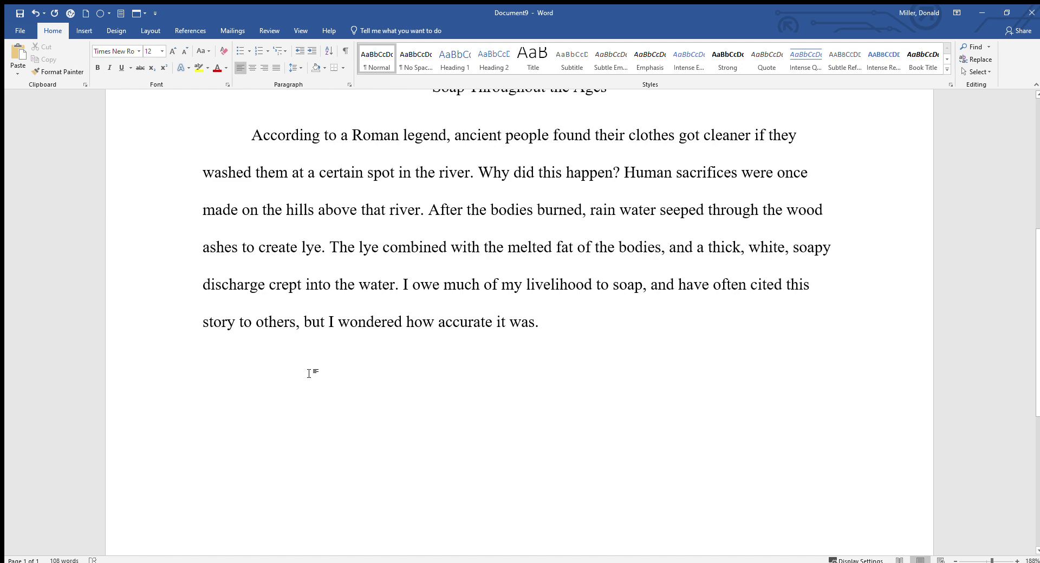
Step: Paste the Babylonian soap paragraph, check its (Thompson 212) and (Pengrove n.p.) citations, and insert a page break
text(After a quick investigation, it appears it was the Babylonians who were the first to use soap, made from animal fat, wood ashes, and water (Thompson 212). The Roman natural historian Pliny disputed the legend and credited soap’s invention to the Gallic and Germanic tribes the Romans encountered during their conquests. What is more definitively known is that Romans were using soap in their baths by 200 A.D. (Pengrove n.p.).)
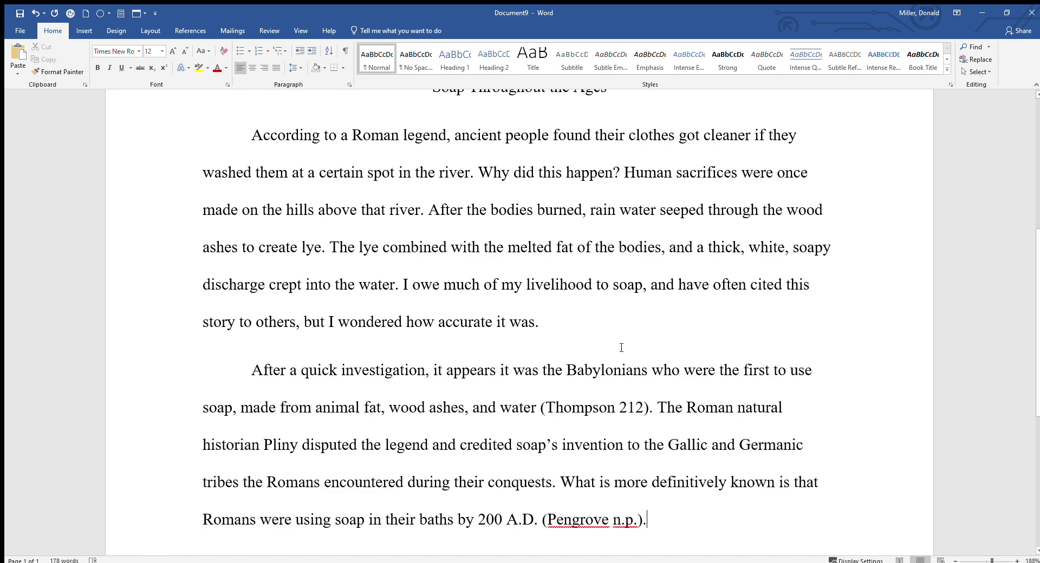
scroll(621, 347, down, 2)
drag(656, 312, 542, 307)
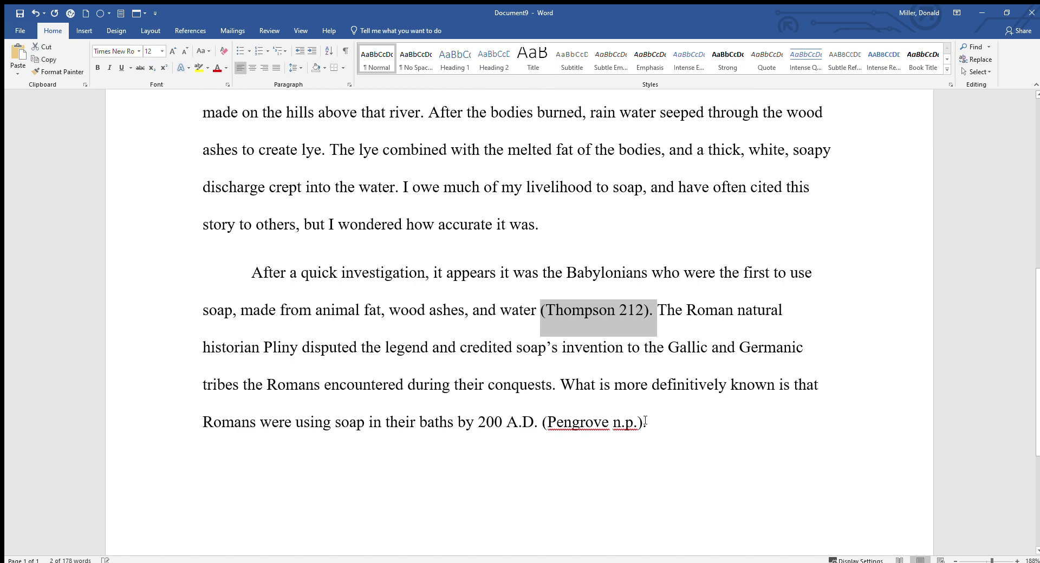
drag(645, 422, 542, 422)
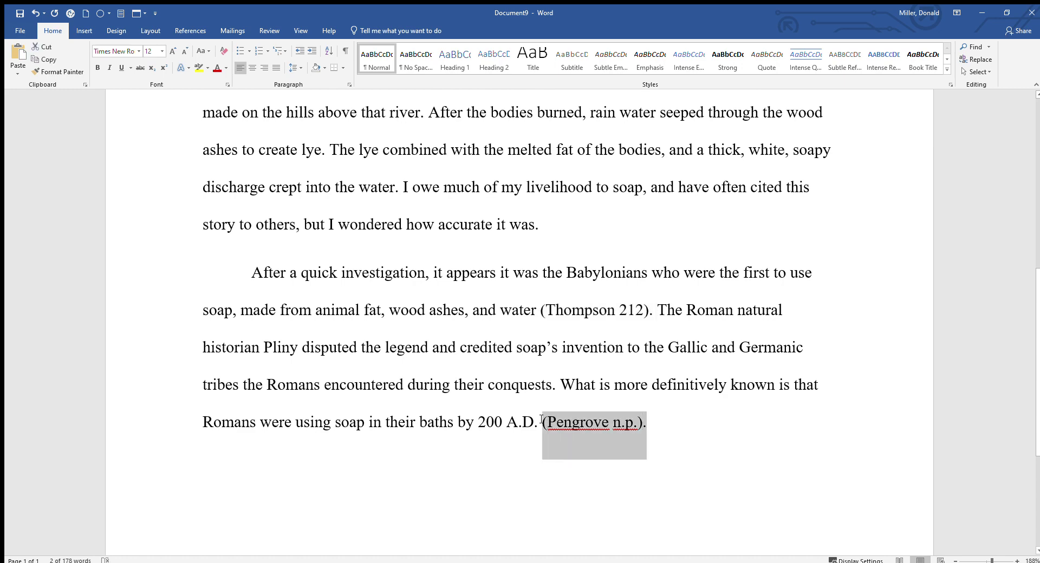
click(426, 421)
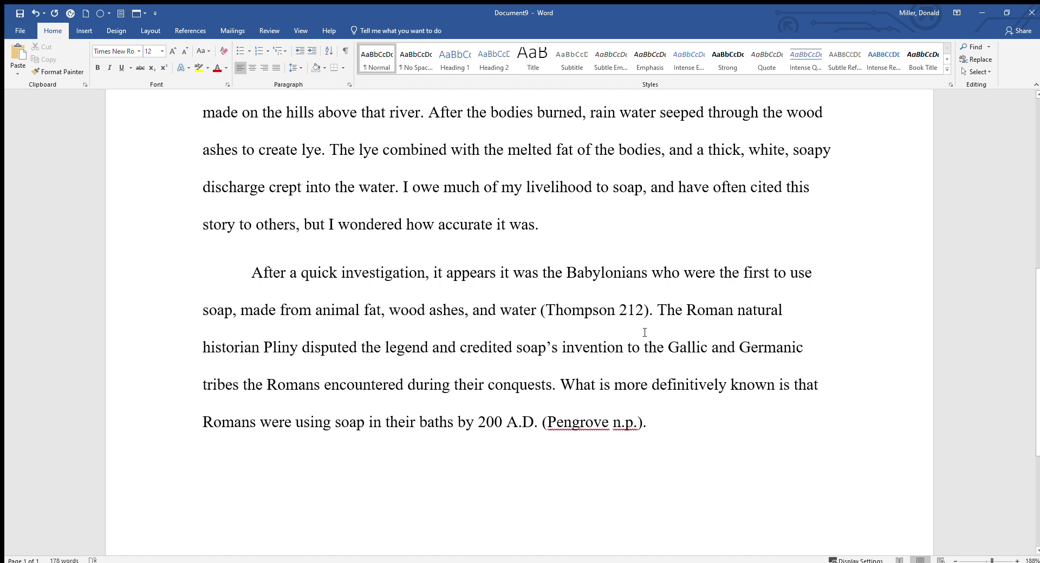
drag(653, 309, 558, 304)
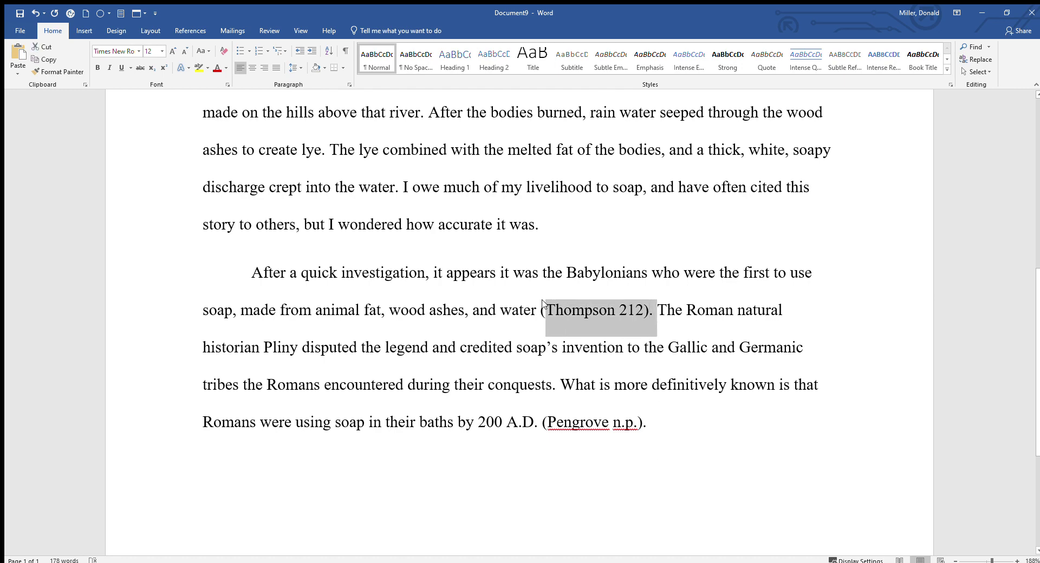
click(472, 304)
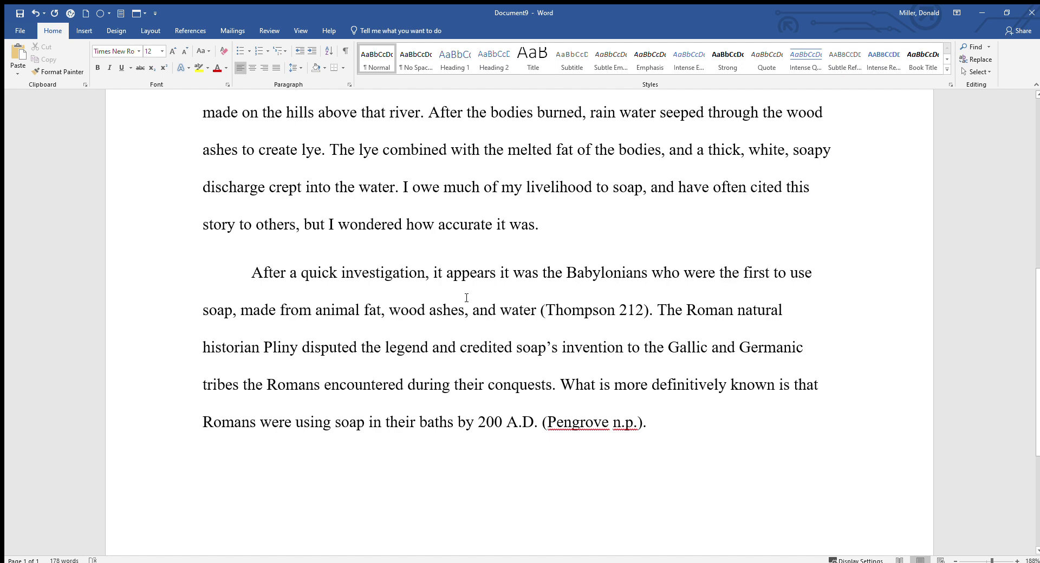
click(664, 409)
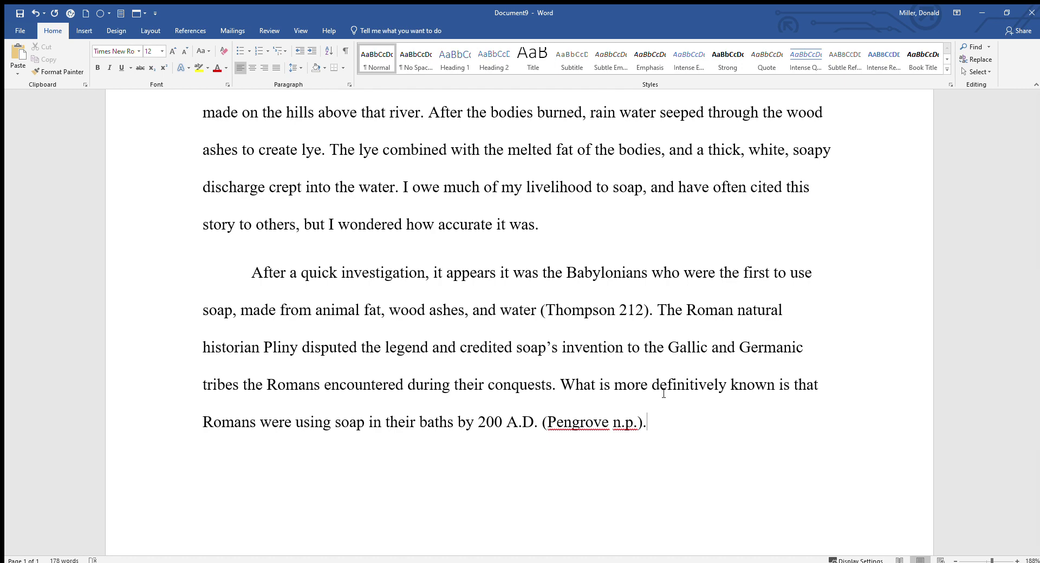
key(ctrl+Return)
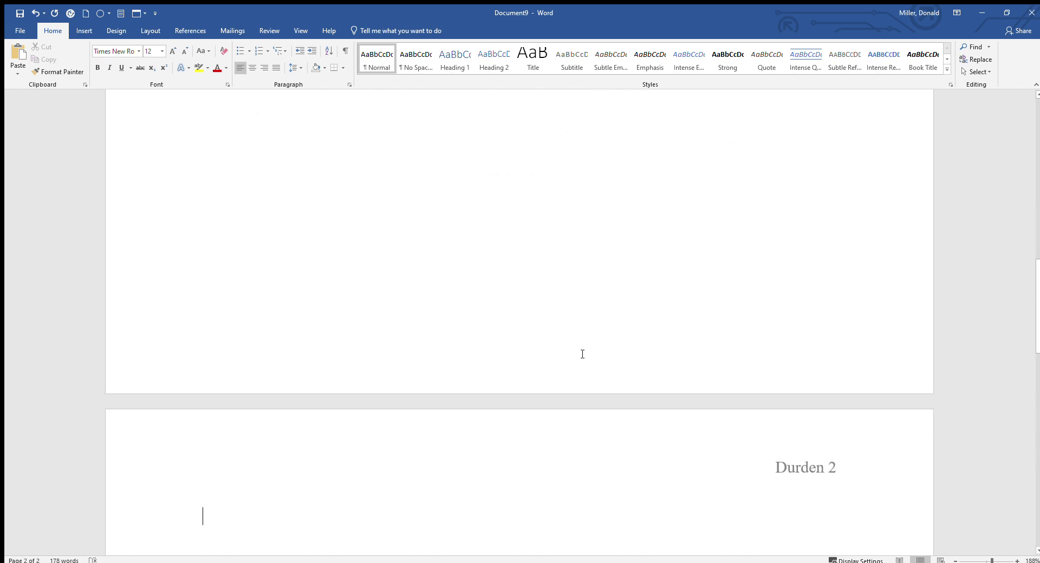
Step: Add a centered 'Works Cited' heading atop page 2 with a left-aligned line below it
scroll(555, 323, down, 3)
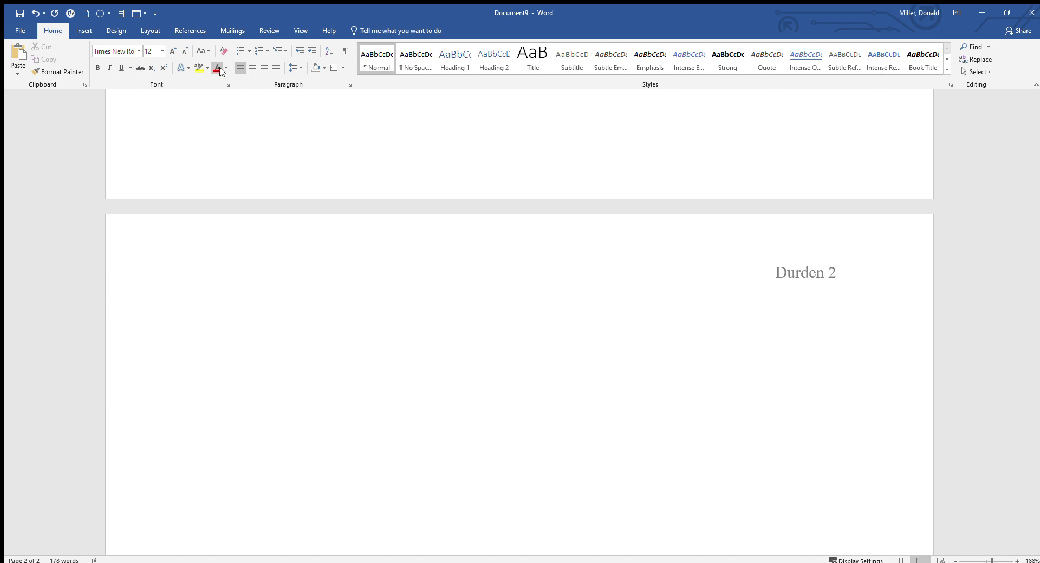
click(253, 68)
text(Wor)
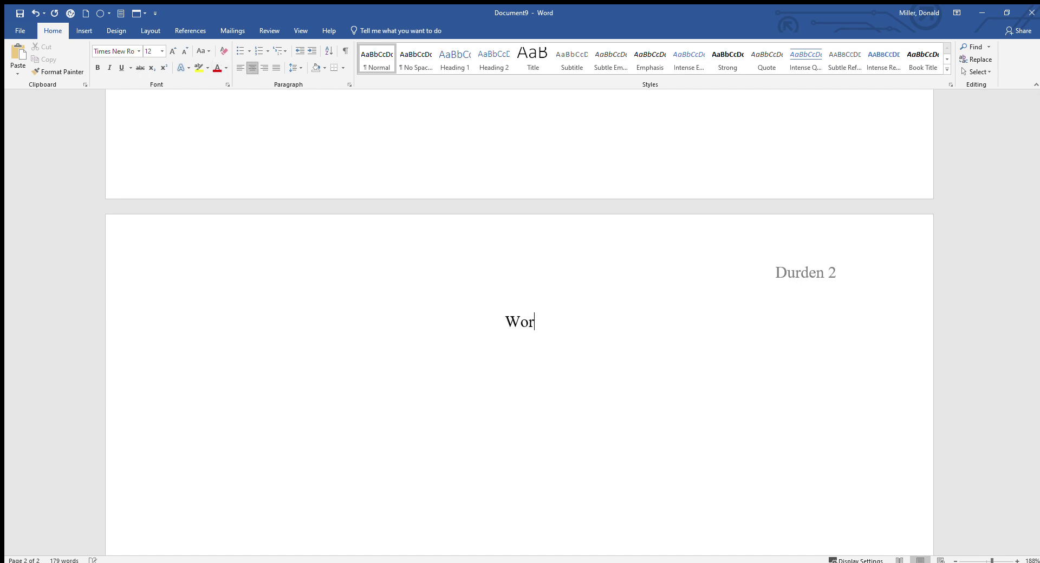
text(ks Cited)
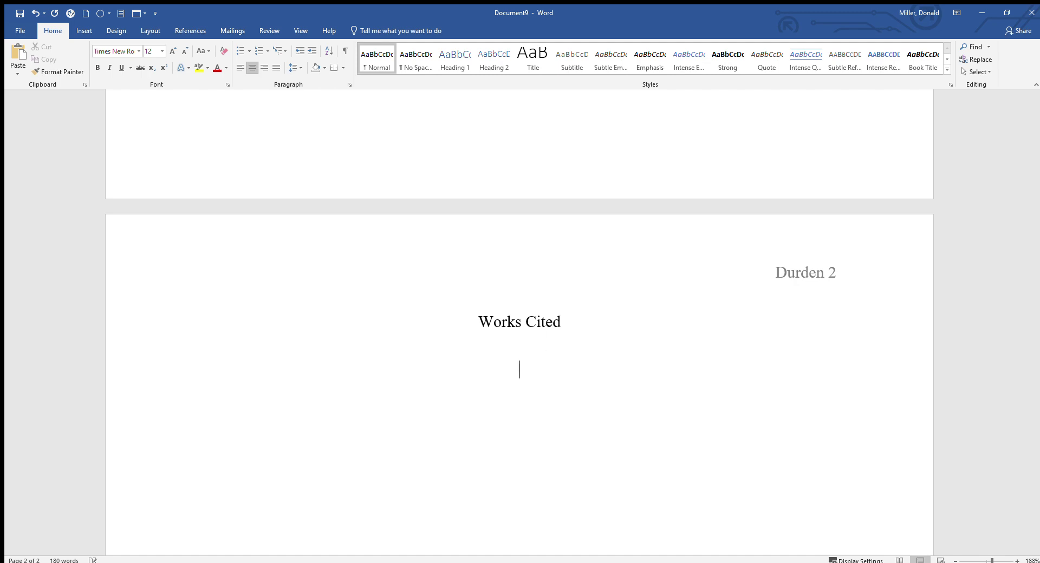
click(237, 71)
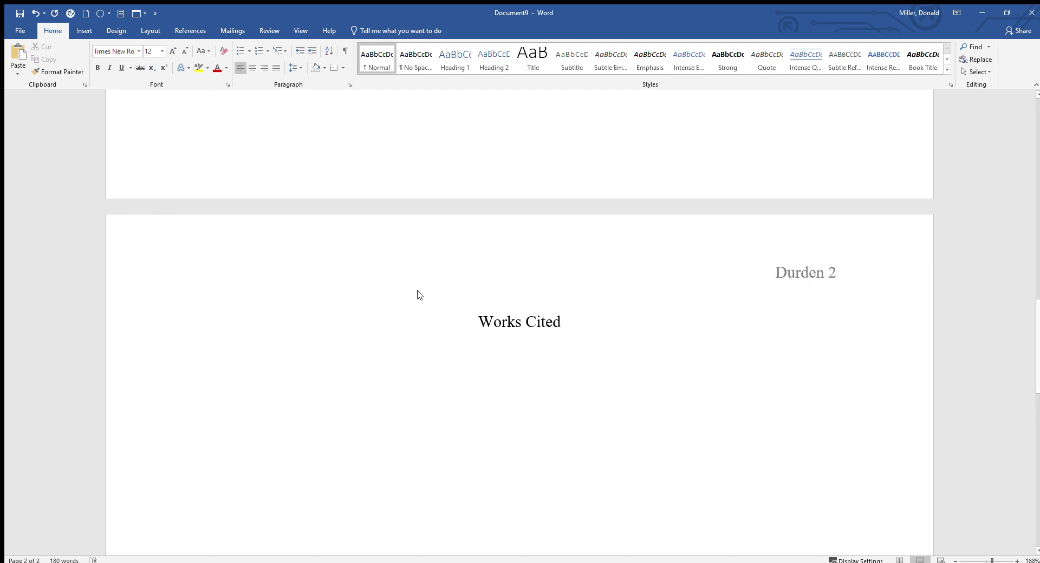
scroll(426, 270, up, 8)
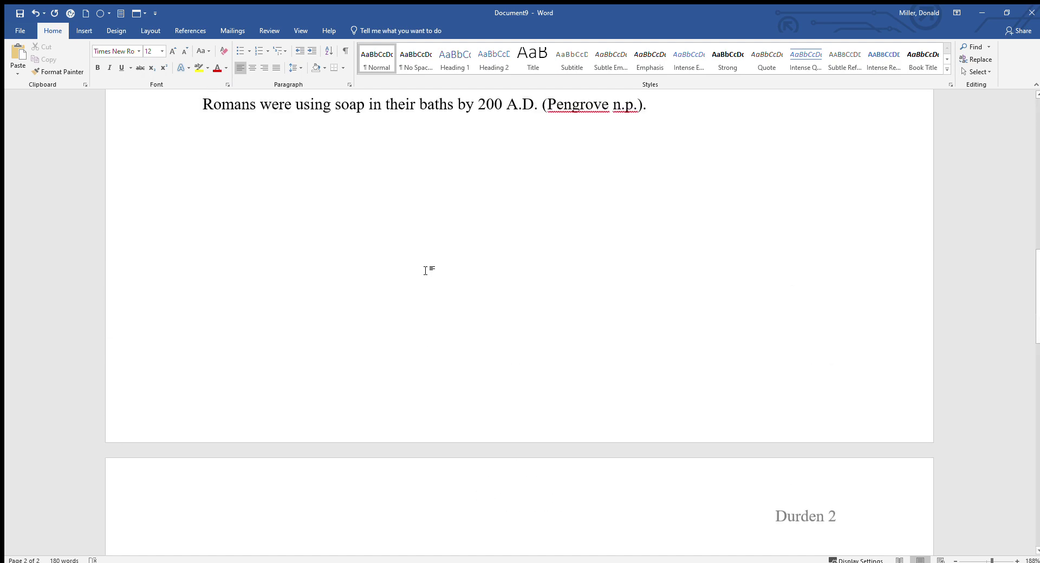
scroll(429, 271, up, 8)
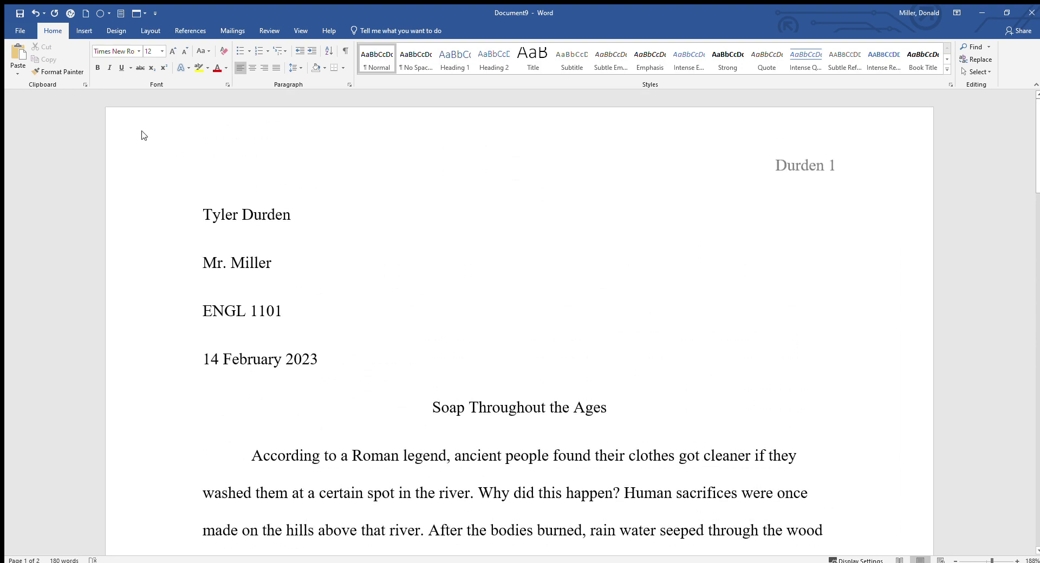
scroll(448, 248, down, 4)
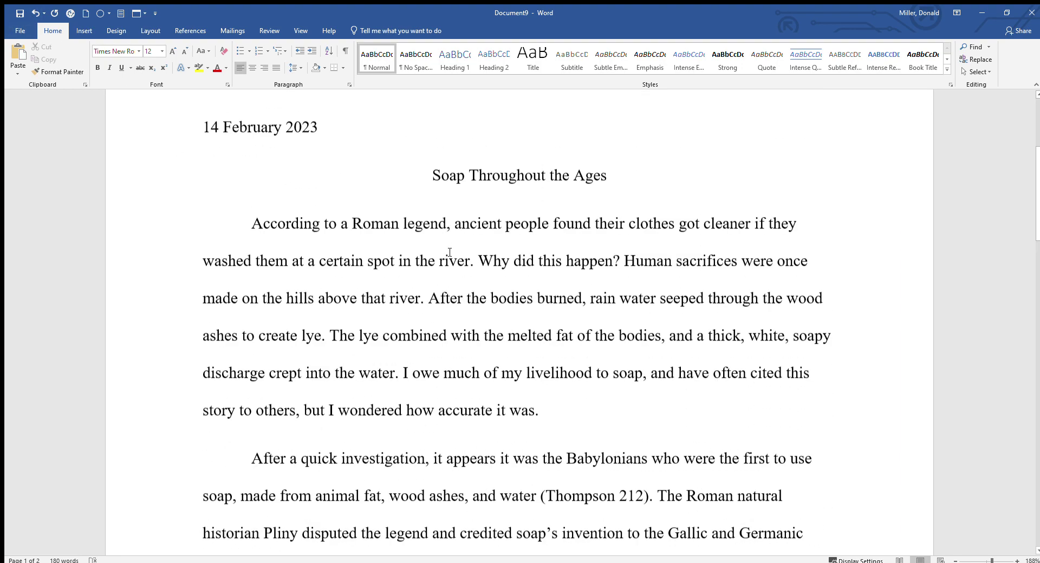
scroll(448, 248, up, 4)
click(19, 30)
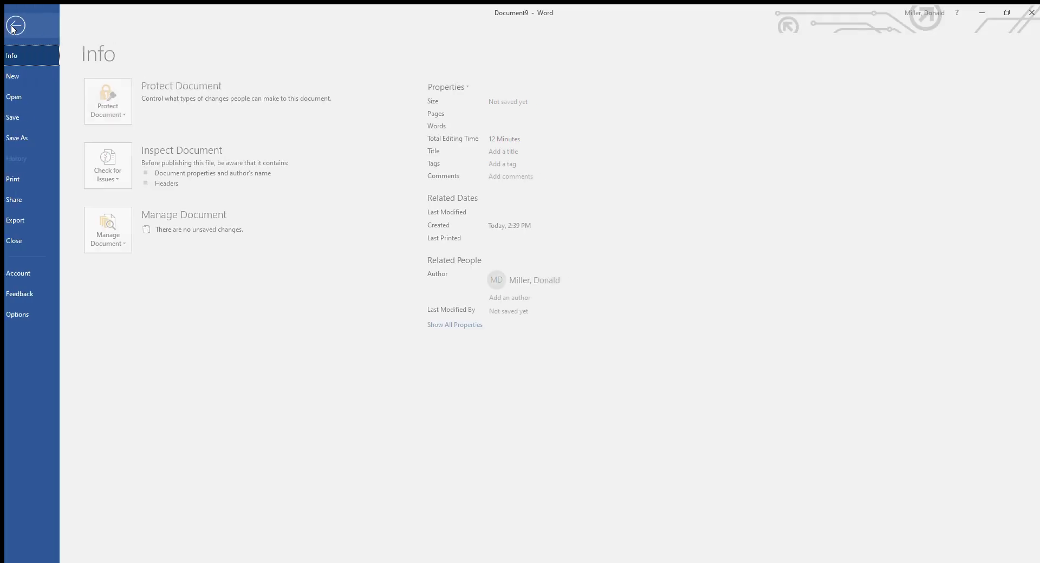
click(33, 136)
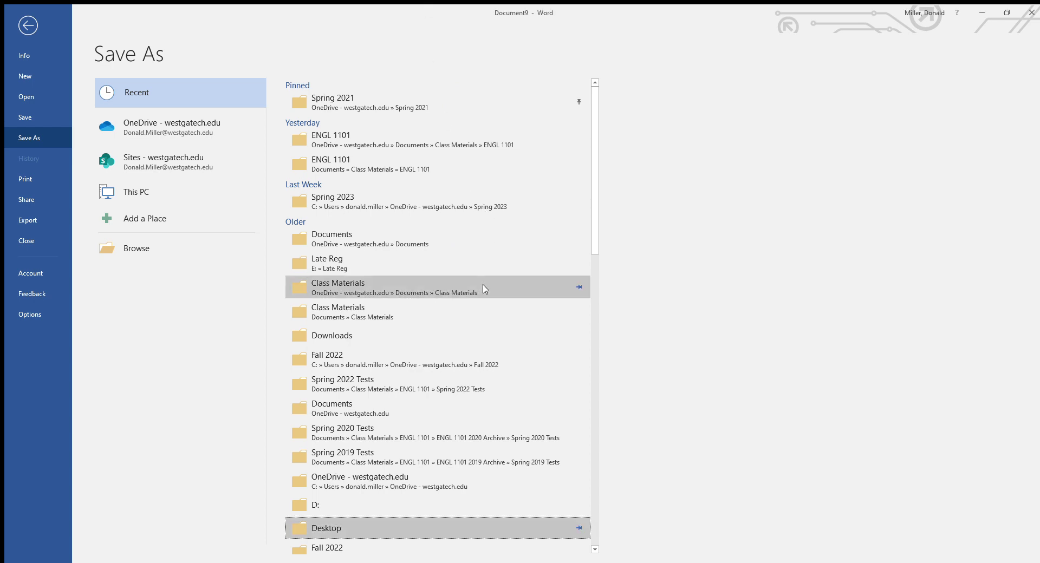
click(25, 25)
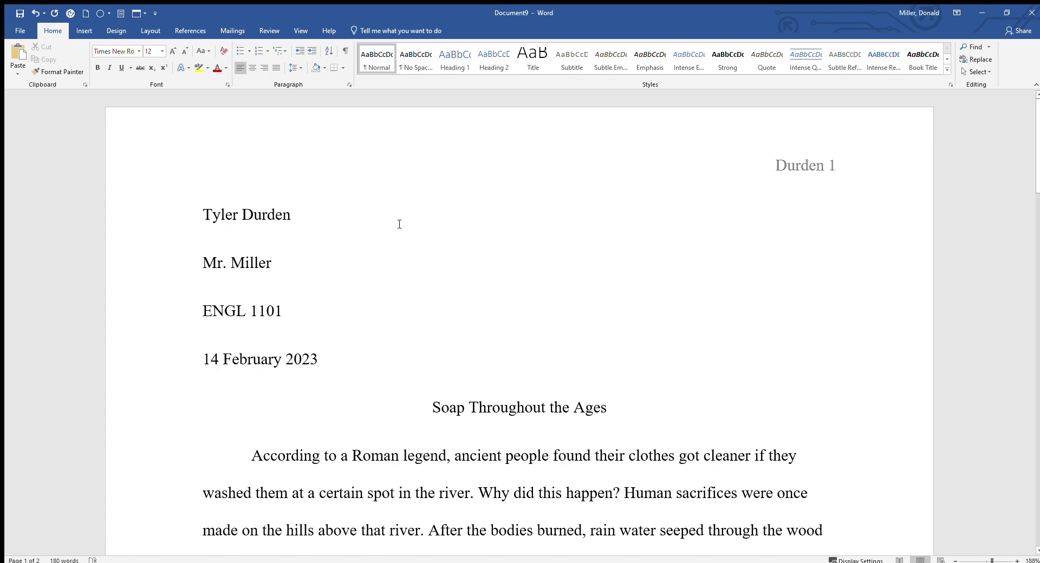
scroll(405, 185, down, 3)
scroll(405, 185, down, 17)
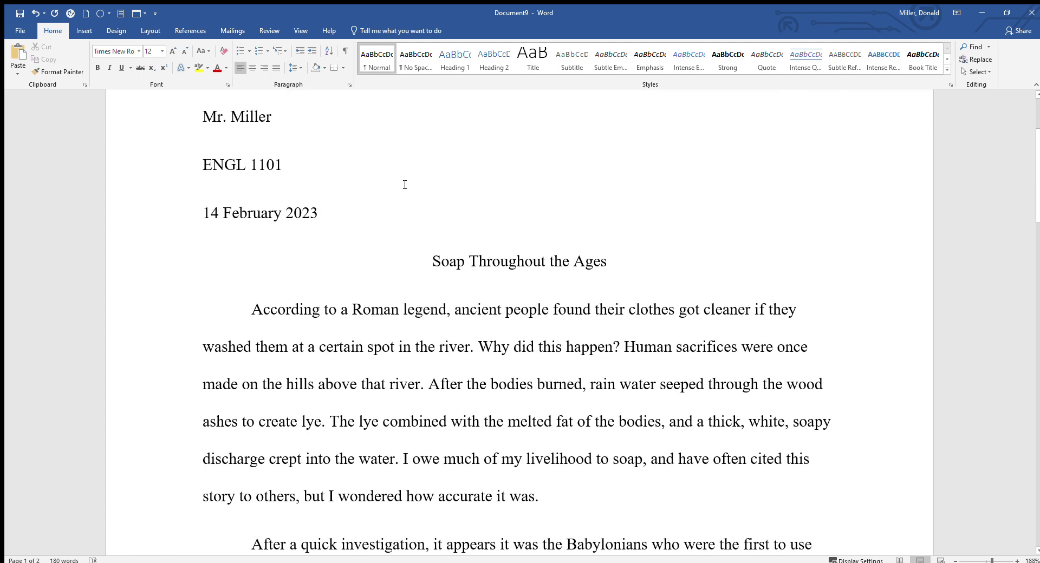
scroll(401, 184, up, 18)
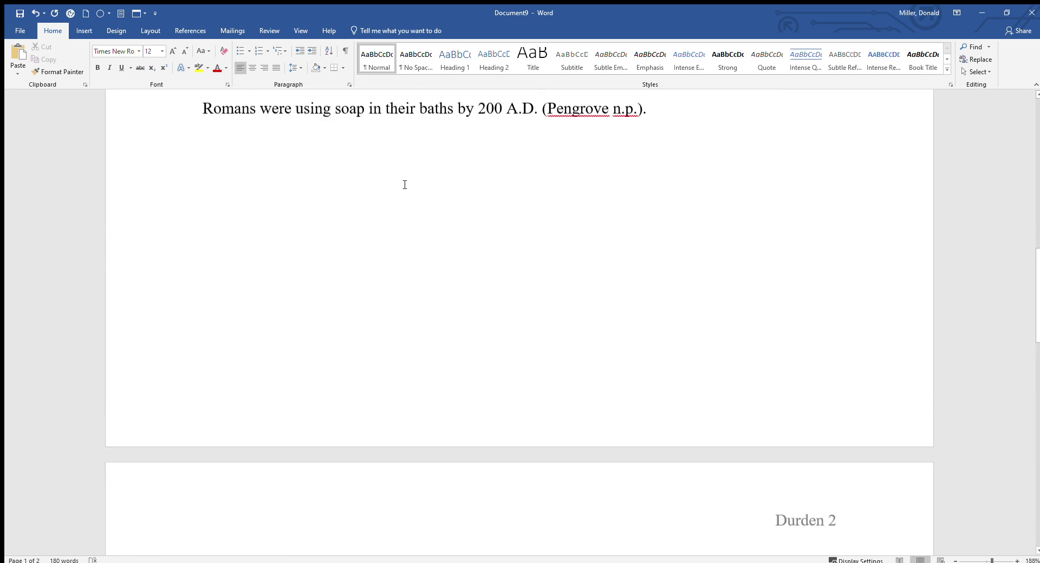